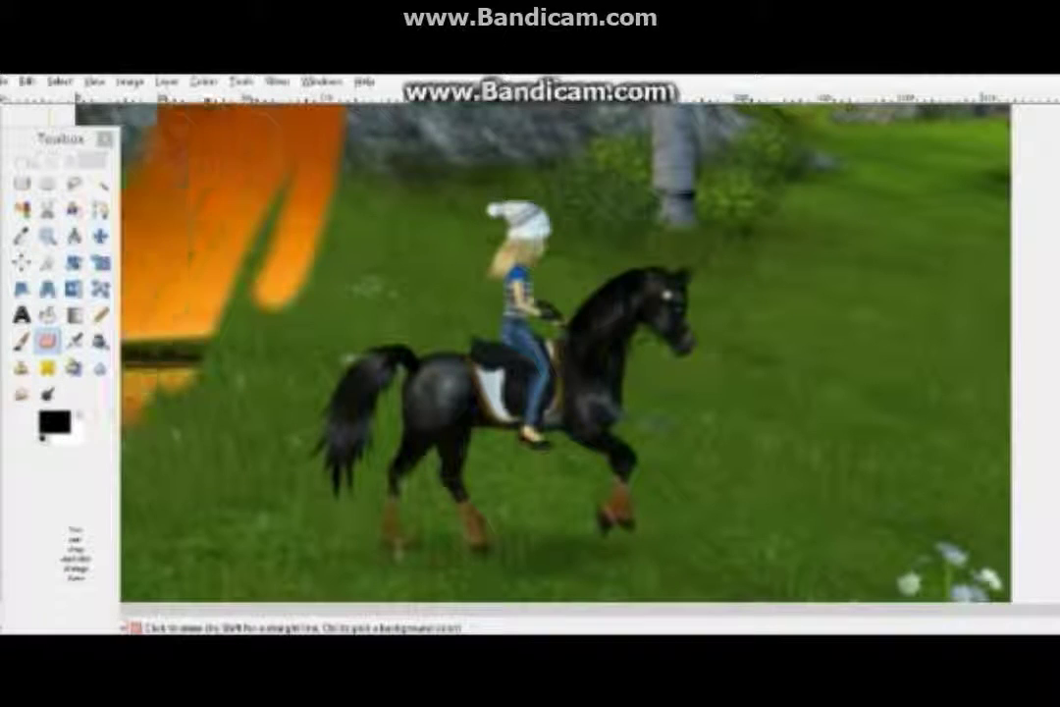
Step: Erase the grass and rock around the horse, then remove the white remnant at the top edge
mouse_move(147, 491)
left_mouse_down()
mouse_move(206, 246)
mouse_move(304, 148)
left_mouse_up()
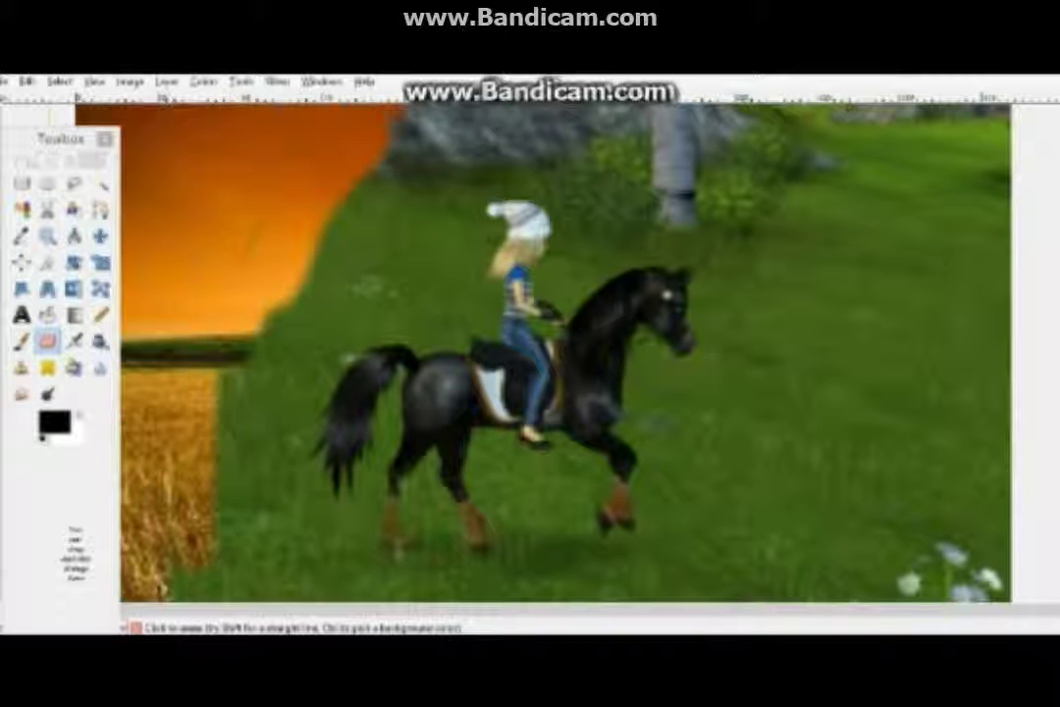
mouse_move(245, 255)
left_mouse_down()
mouse_move(197, 491)
mouse_move(727, 314)
mouse_move(324, 147)
mouse_move(274, 471)
mouse_move(363, 167)
mouse_move(305, 471)
mouse_move(628, 412)
mouse_move(687, 295)
mouse_move(785, 491)
mouse_move(844, 147)
left_mouse_up()
left_click_drag(795, 491, 737, 599)
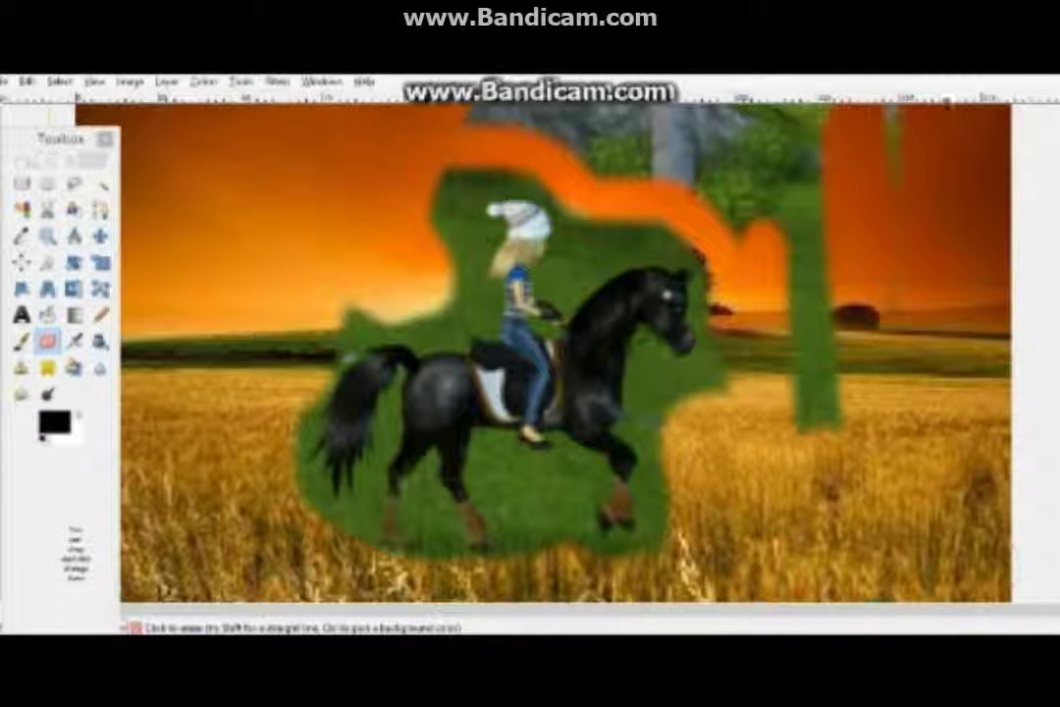
mouse_move(707, 373)
left_mouse_down()
mouse_move(687, 118)
mouse_move(638, 167)
mouse_move(413, 99)
left_mouse_up()
key("minus")
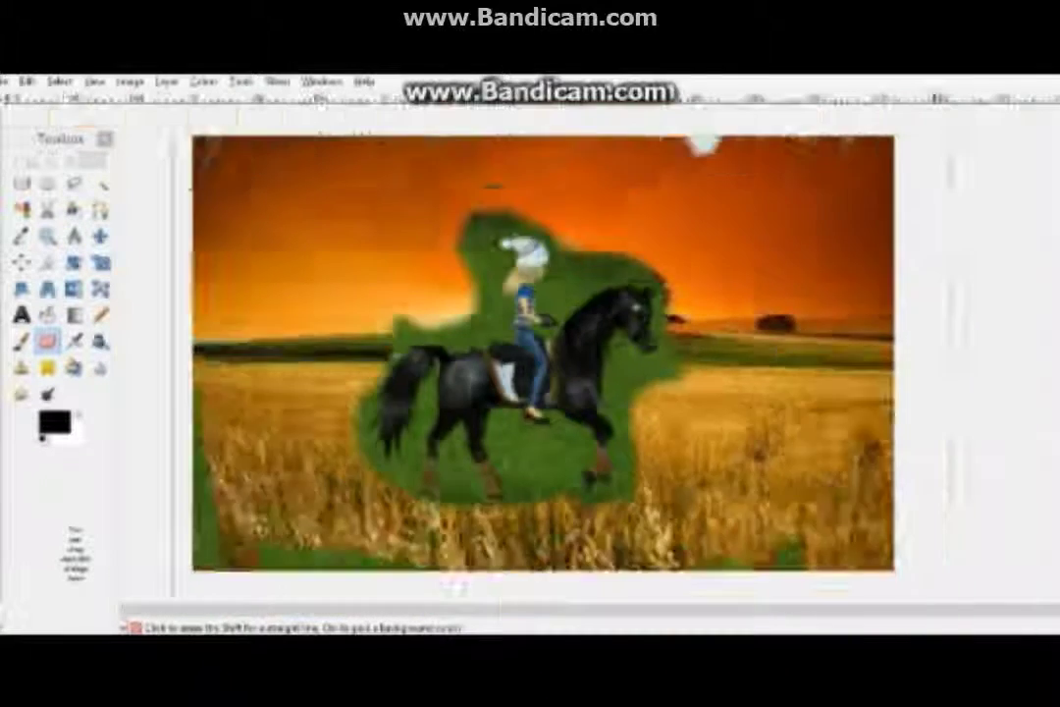
key("minus")
left_click_drag(759, 211, 572, 201)
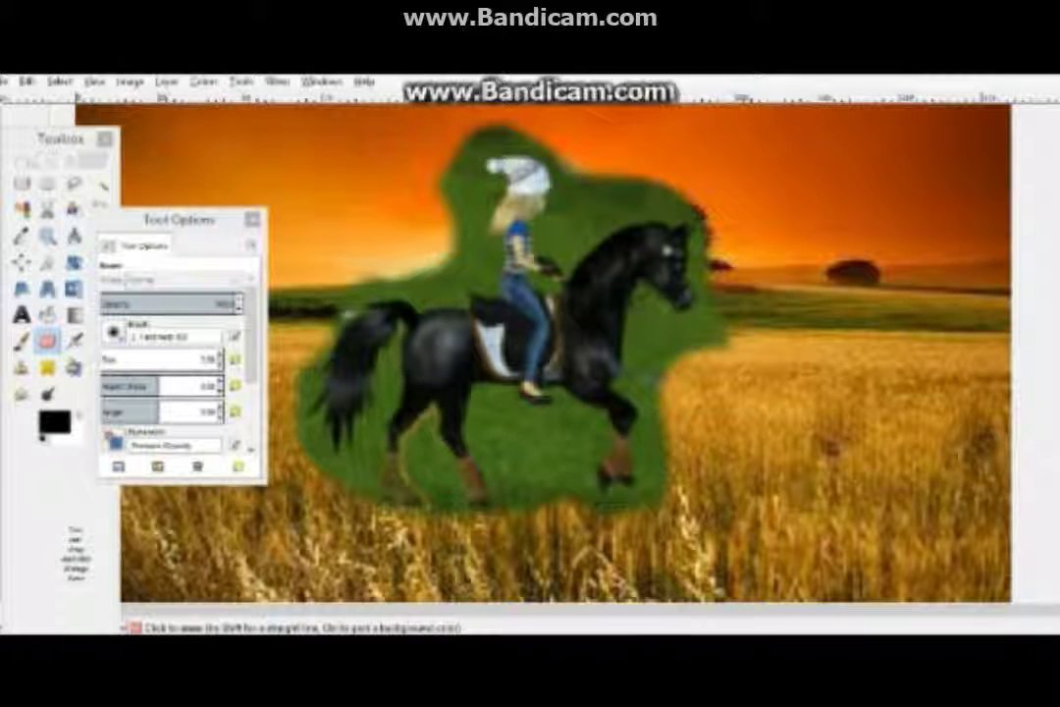
Step: Set the eraser size to 154.5 and erase grass near the hindquarters and between the legs
type("15")
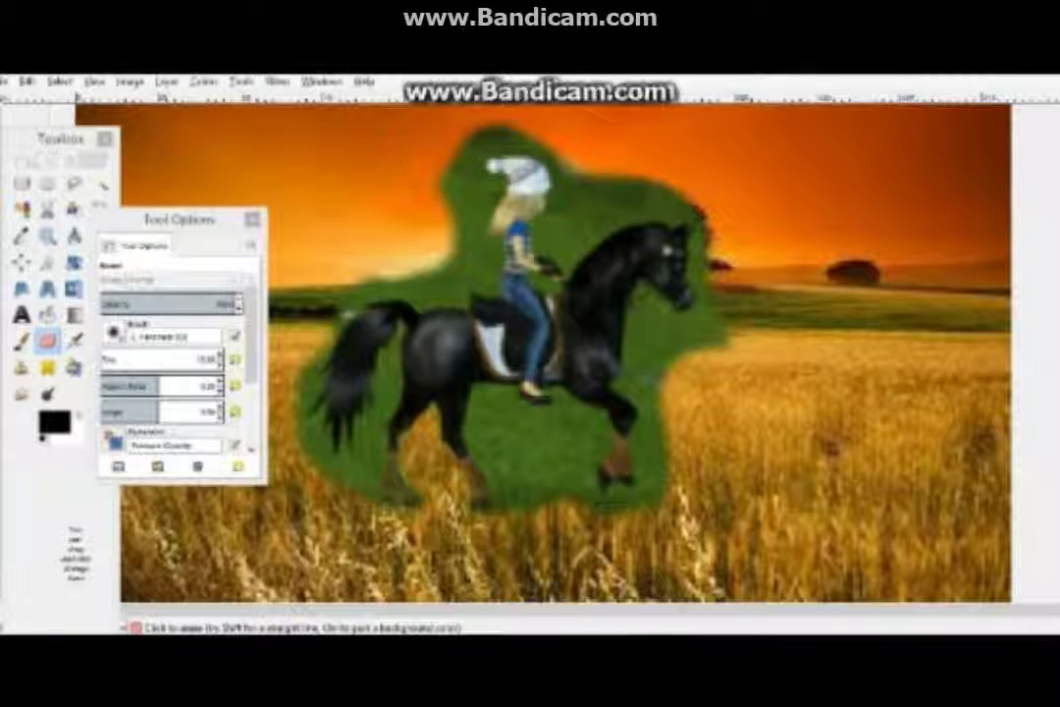
type("4.5")
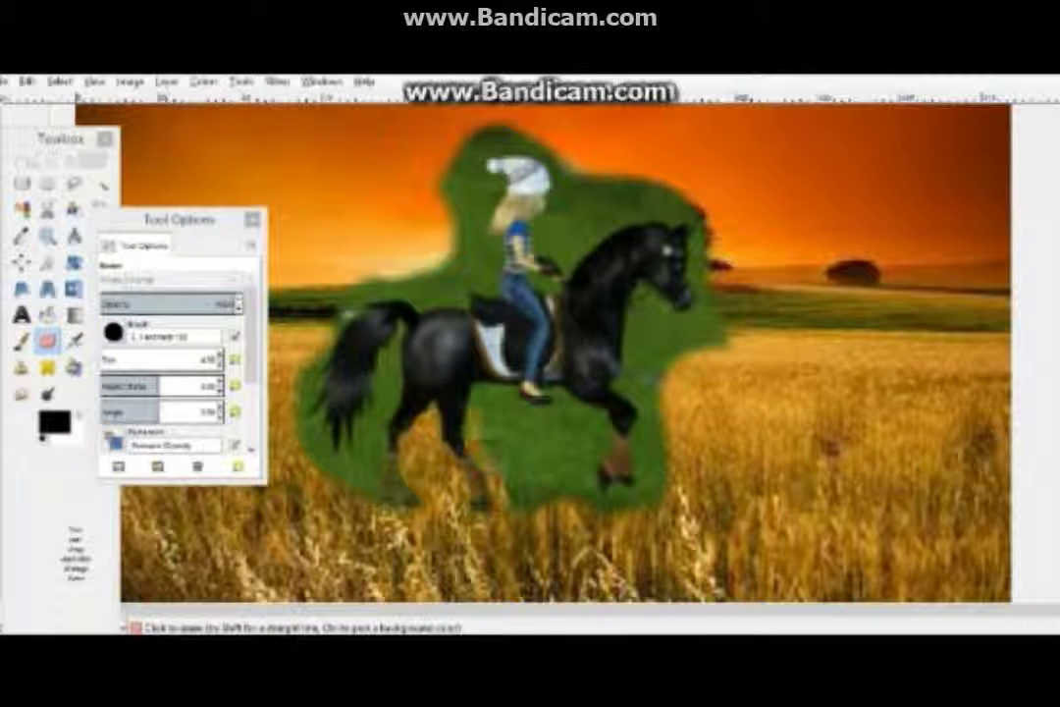
left_click_drag(400, 383, 432, 326)
left_click_drag(491, 403, 549, 491)
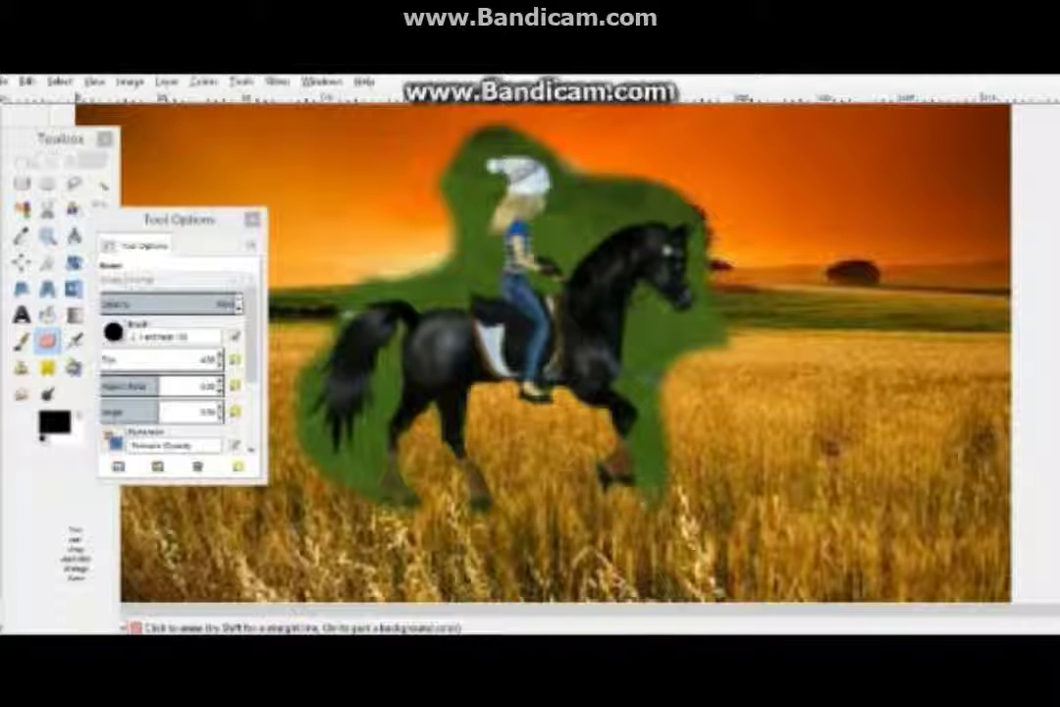
Step: Clear the grass right of the front legs and beside the rider, revealing the red tree
left_click_drag(648, 495, 633, 442)
left_click_drag(633, 396, 618, 339)
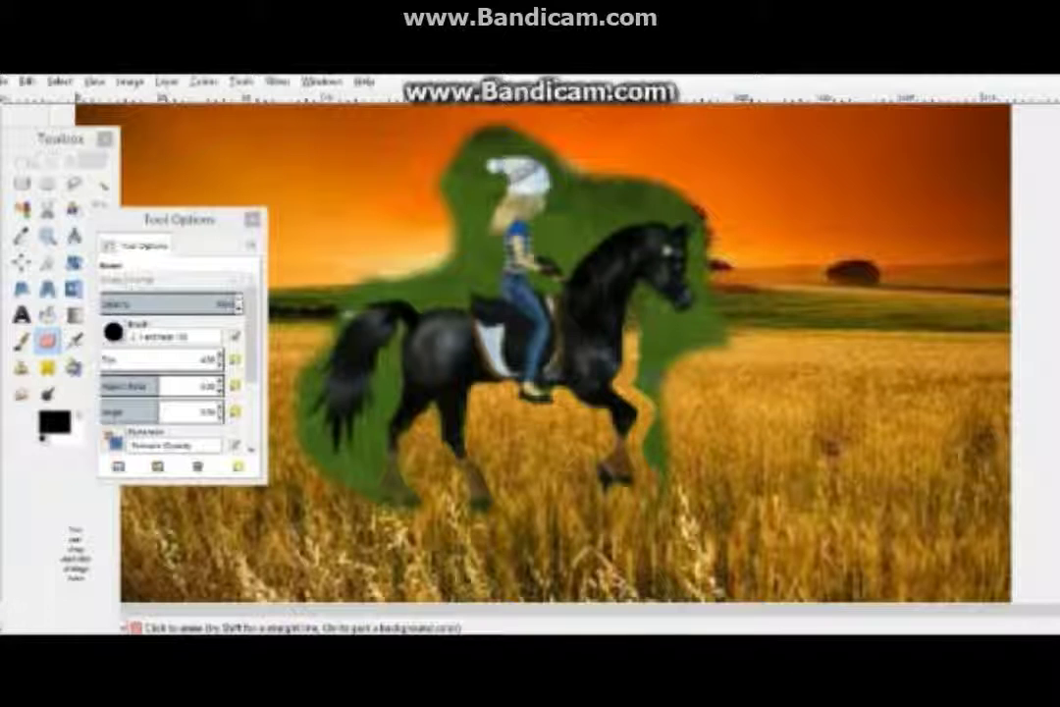
left_click_drag(656, 490, 650, 378)
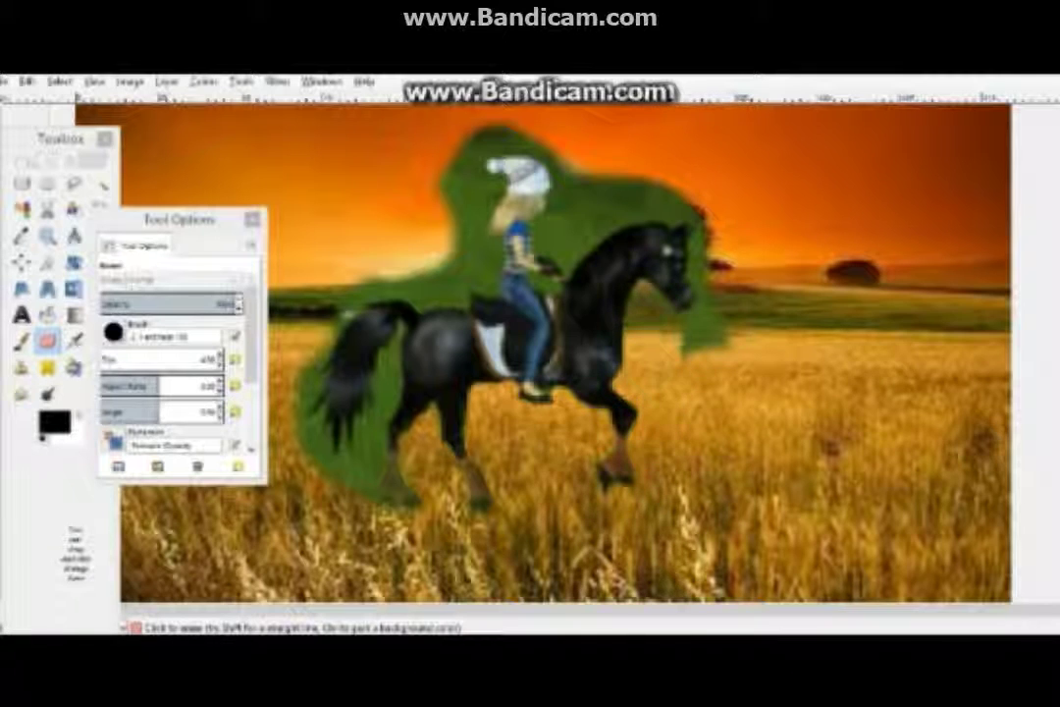
left_click_drag(682, 221, 604, 192)
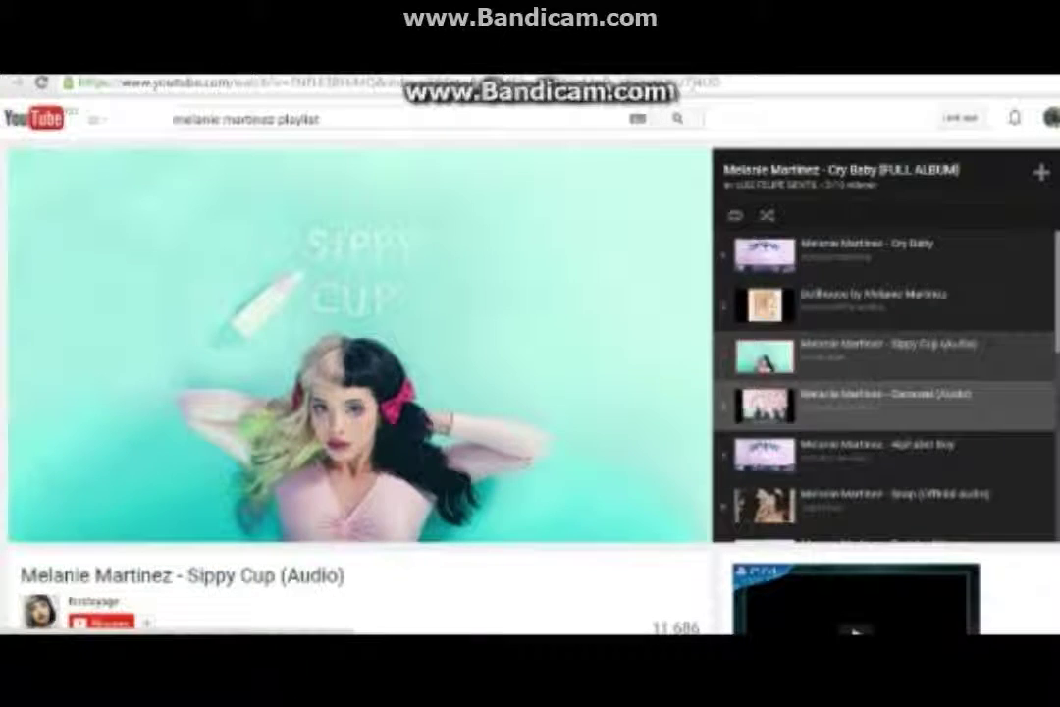
scroll(863, 396, "down", 2)
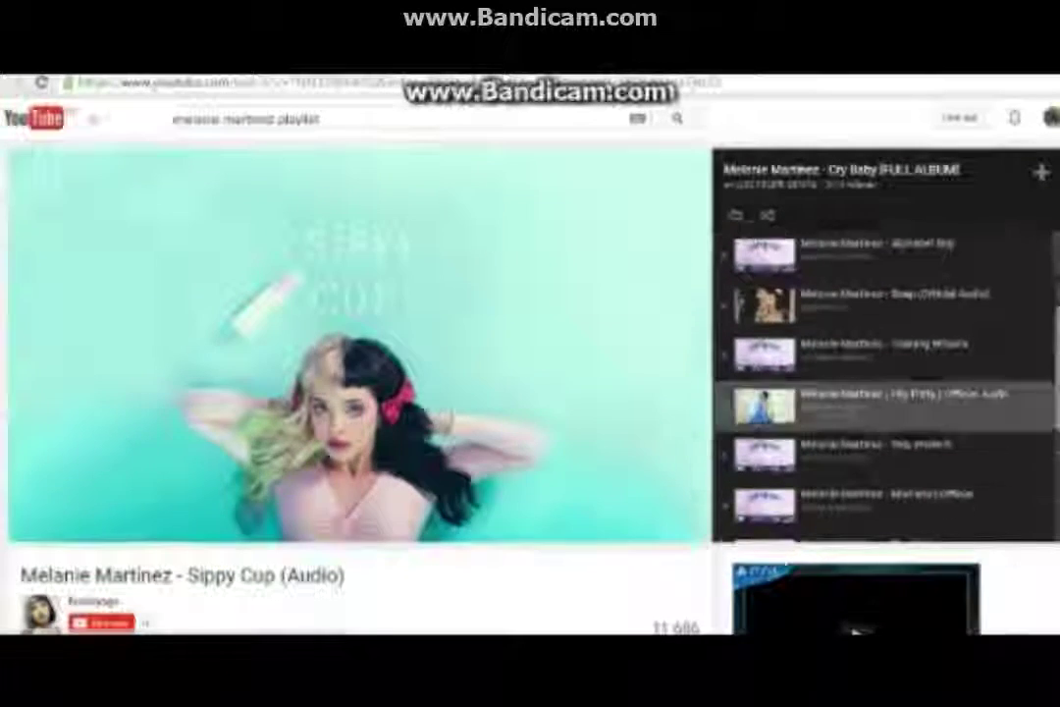
left_click(864, 395)
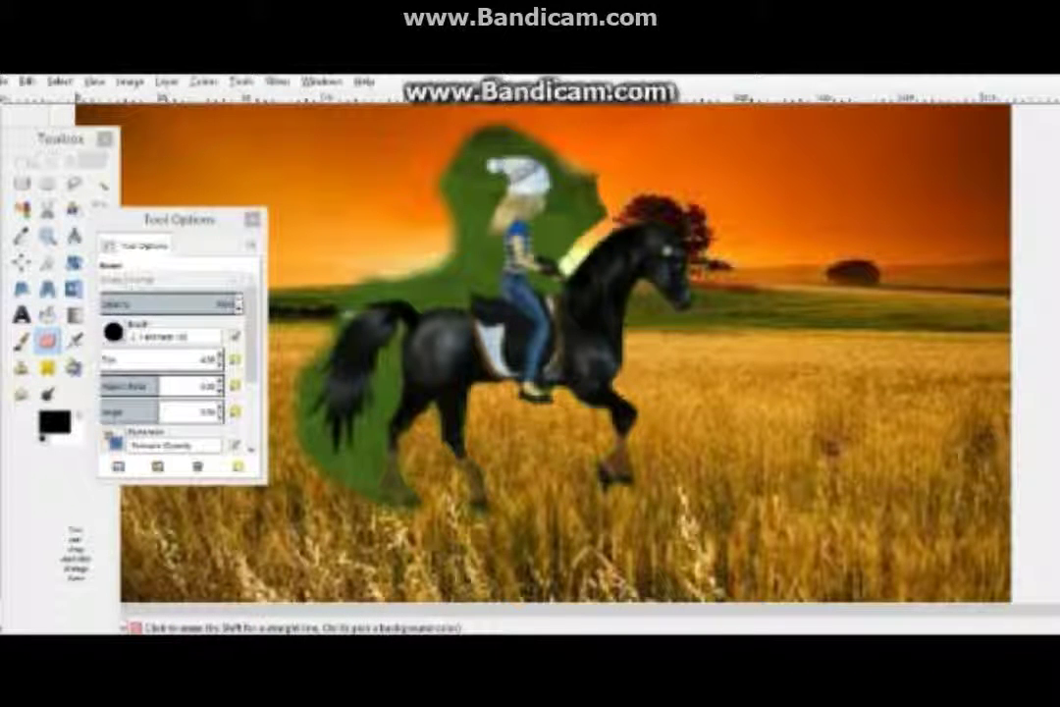
Step: Erase the remaining grass above and on both sides of the rider's head
mouse_move(560, 236)
left_mouse_down()
mouse_move(574, 191)
mouse_move(476, 147)
mouse_move(479, 177)
left_mouse_up()
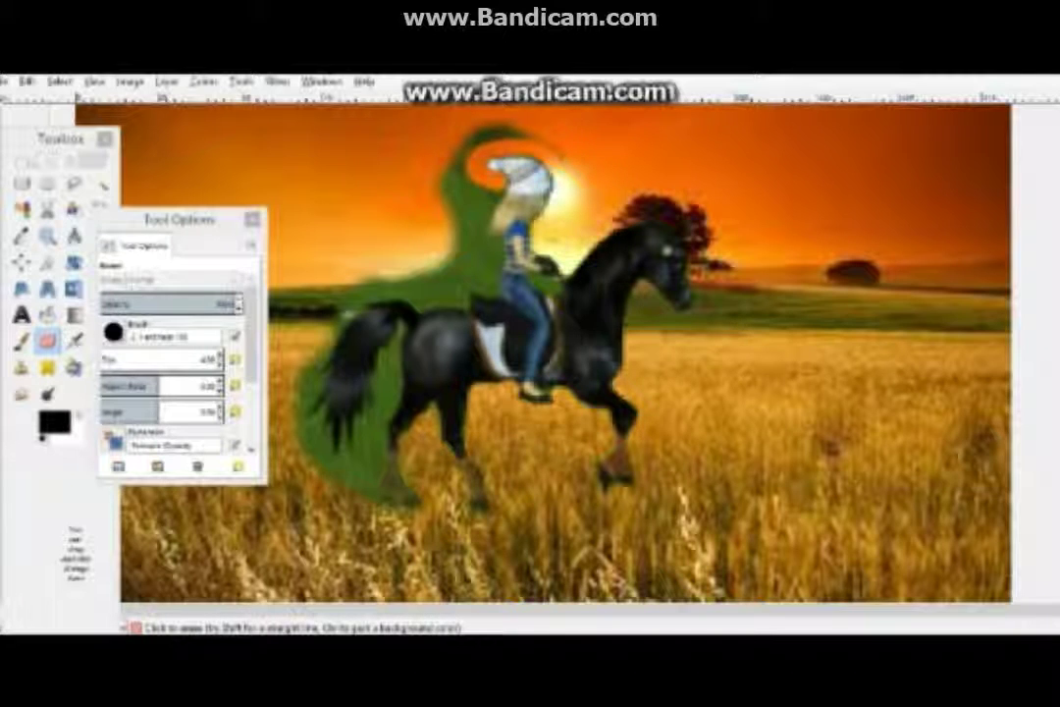
left_click_drag(506, 136, 453, 147)
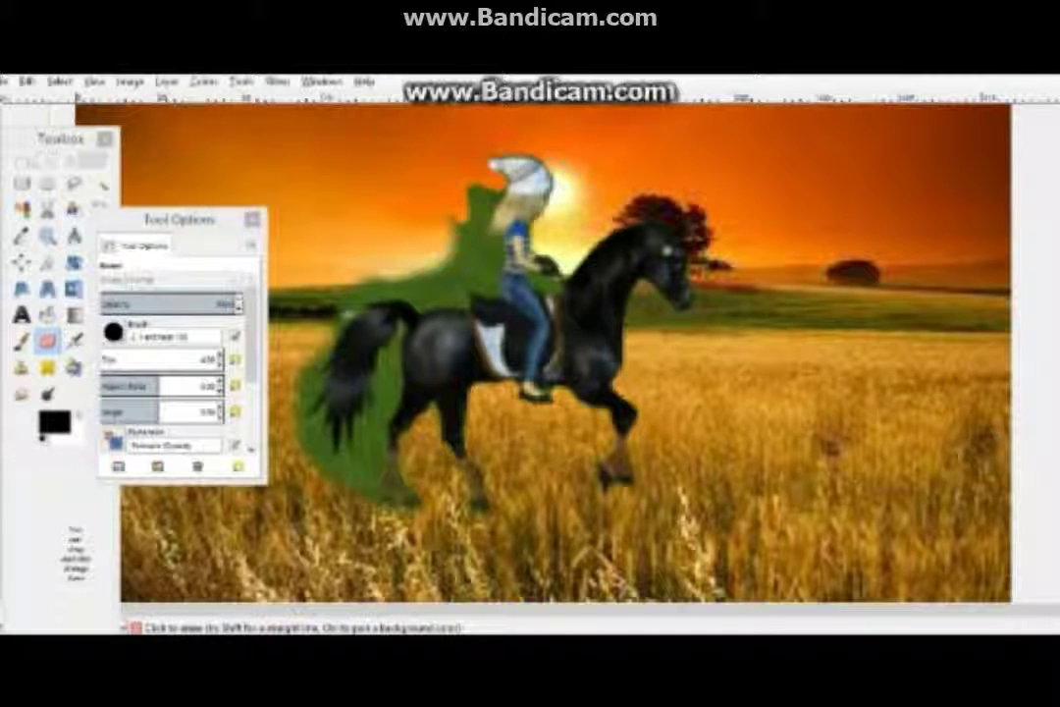
left_click_drag(466, 196, 456, 275)
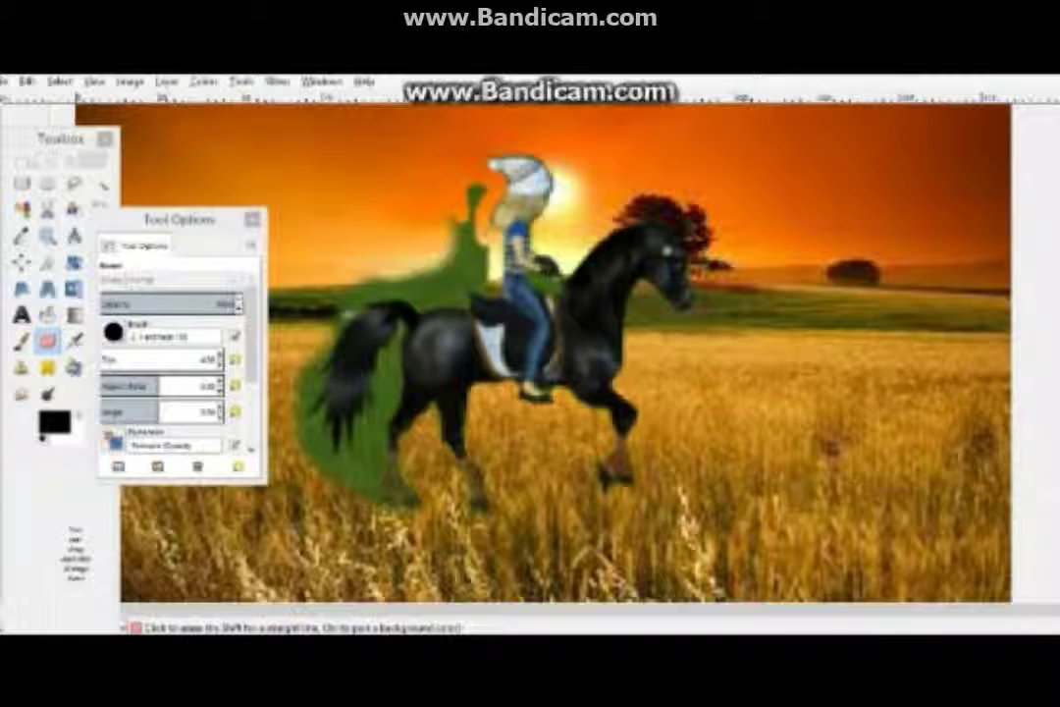
left_click_drag(476, 196, 448, 240)
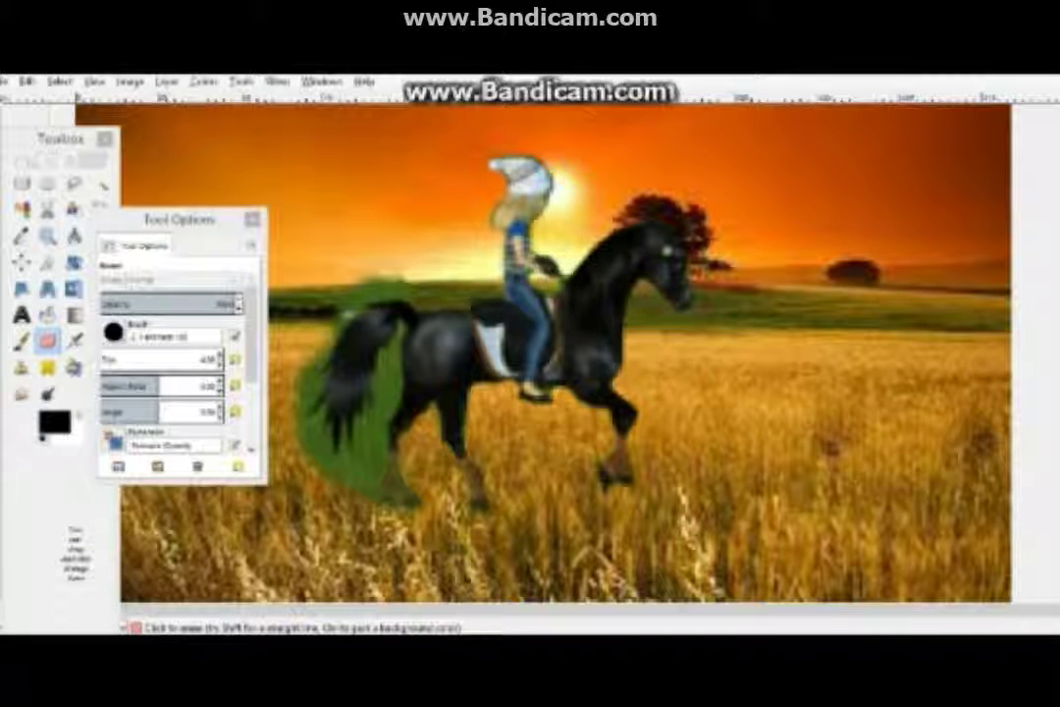
Step: Erase the grass around the horse's tail, taking the tail itself away too
left_click_drag(388, 293, 333, 306)
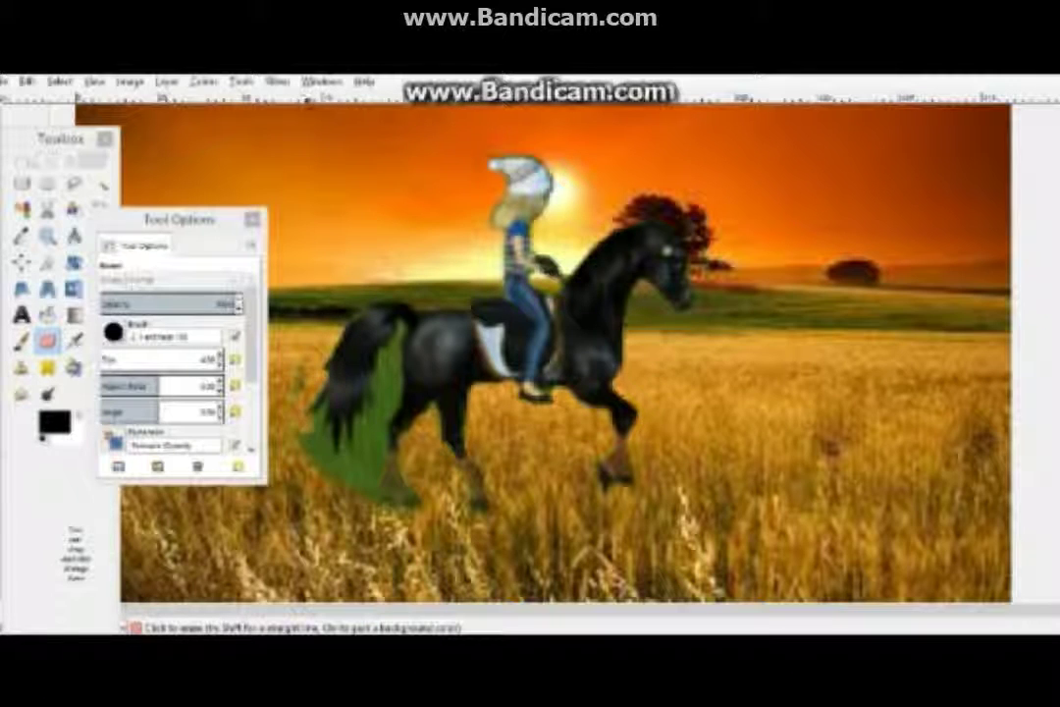
mouse_move(313, 387)
left_mouse_down()
mouse_move(324, 462)
mouse_move(365, 334)
mouse_move(334, 412)
left_mouse_up()
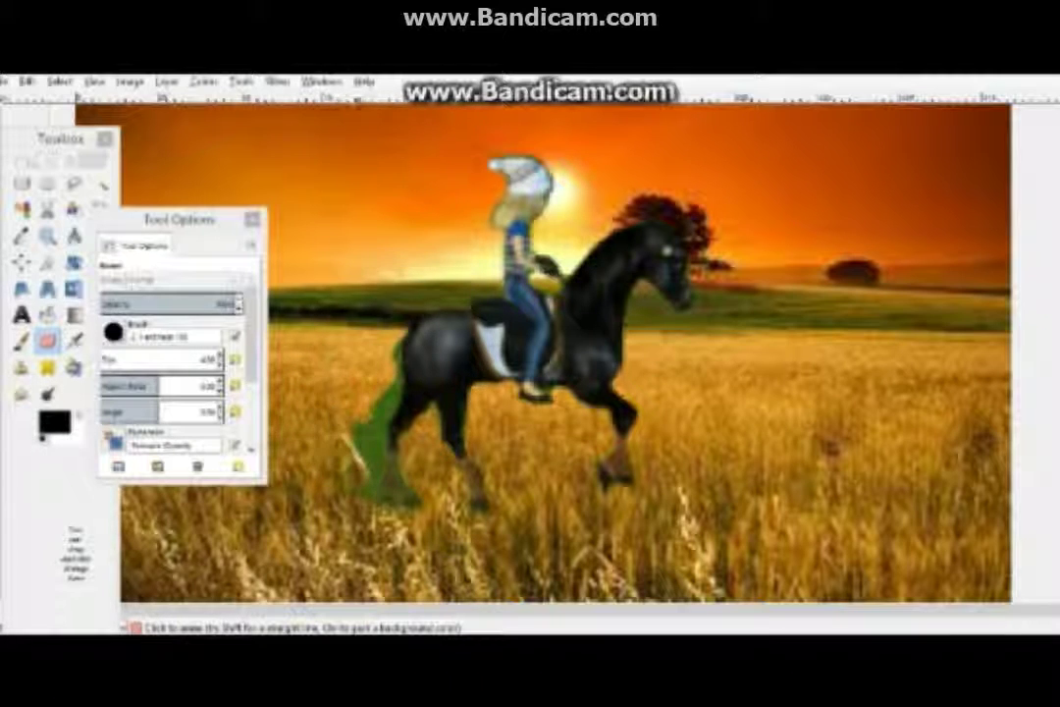
left_click_drag(387, 344, 378, 490)
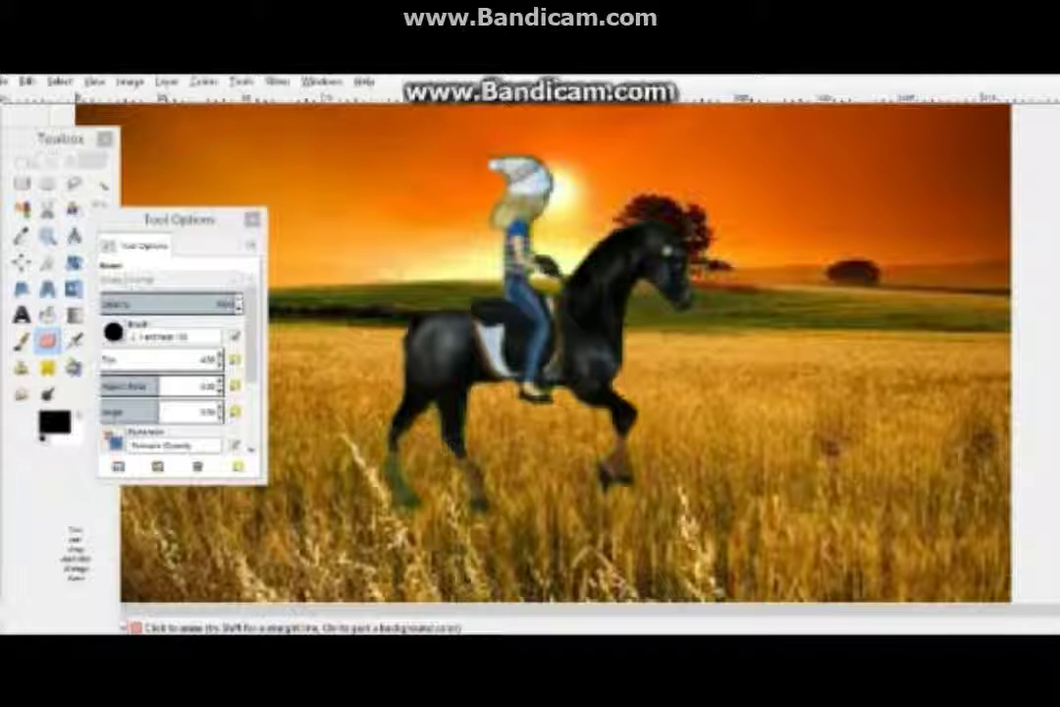
left_click(54, 422)
left_click(194, 454)
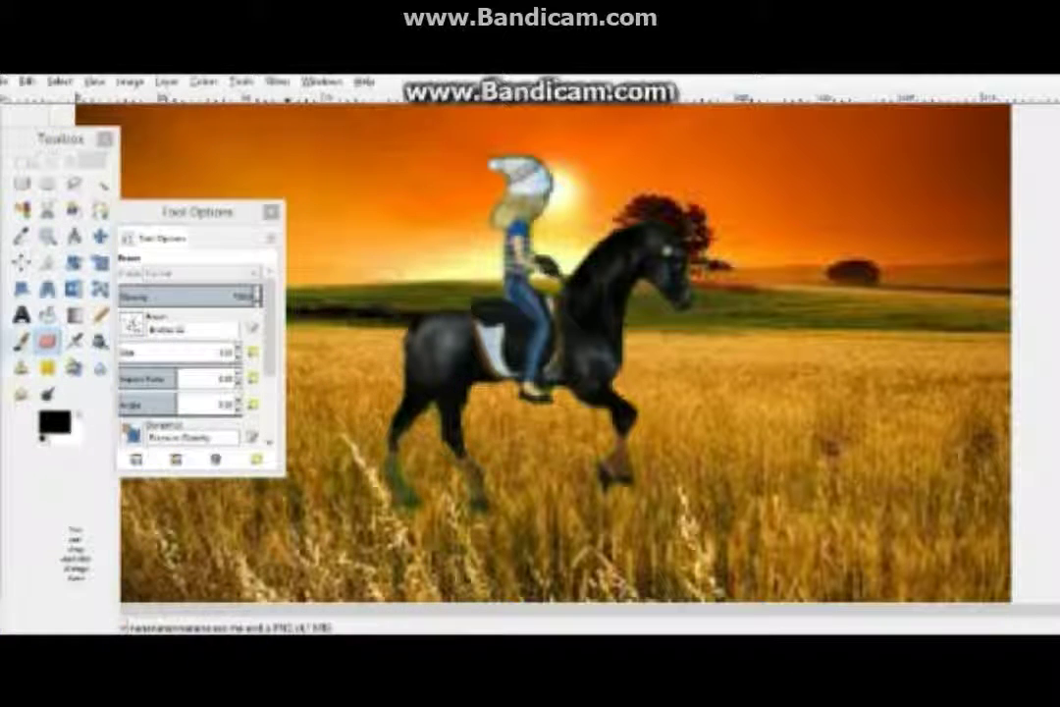
Step: Try painting a dark tail with the Paintbrush, undoing strokes and resetting brush aspect ratio to 0.00
key("p")
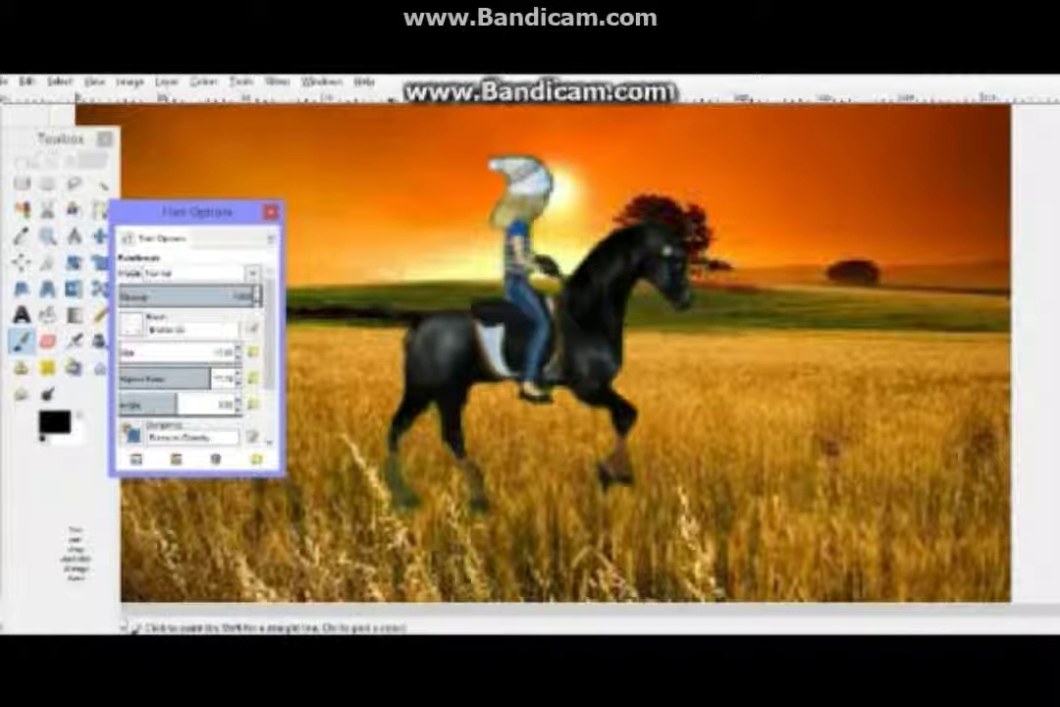
mouse_move(397, 339)
left_mouse_down()
mouse_move(348, 462)
mouse_move(329, 466)
left_mouse_up()
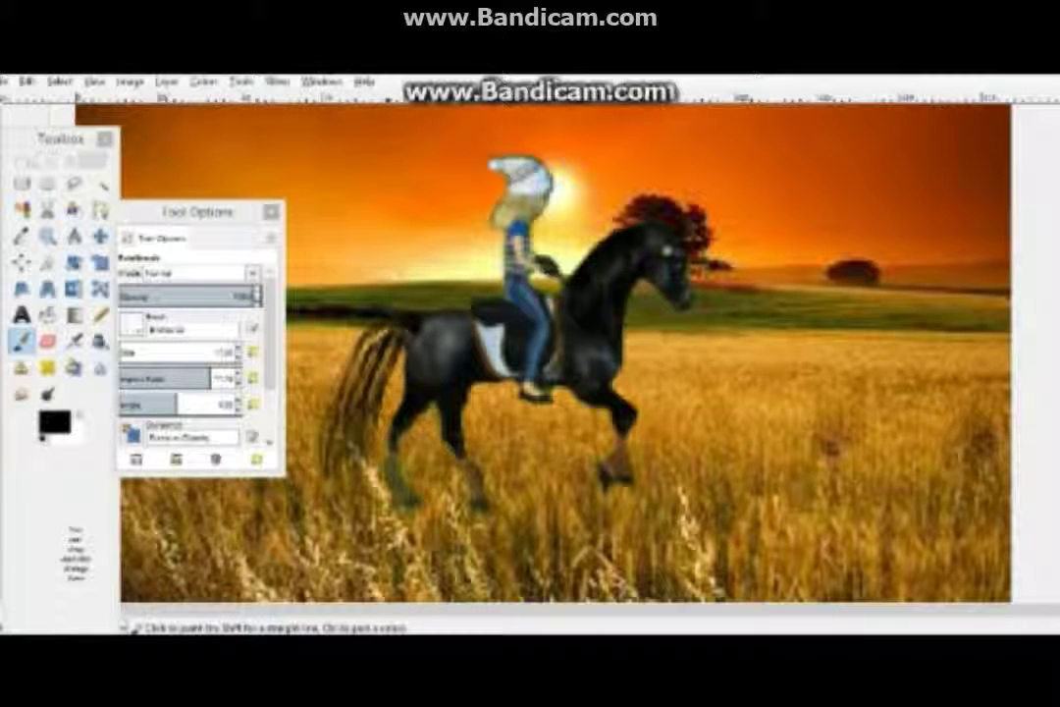
key("ctrl+z")
left_click(254, 377)
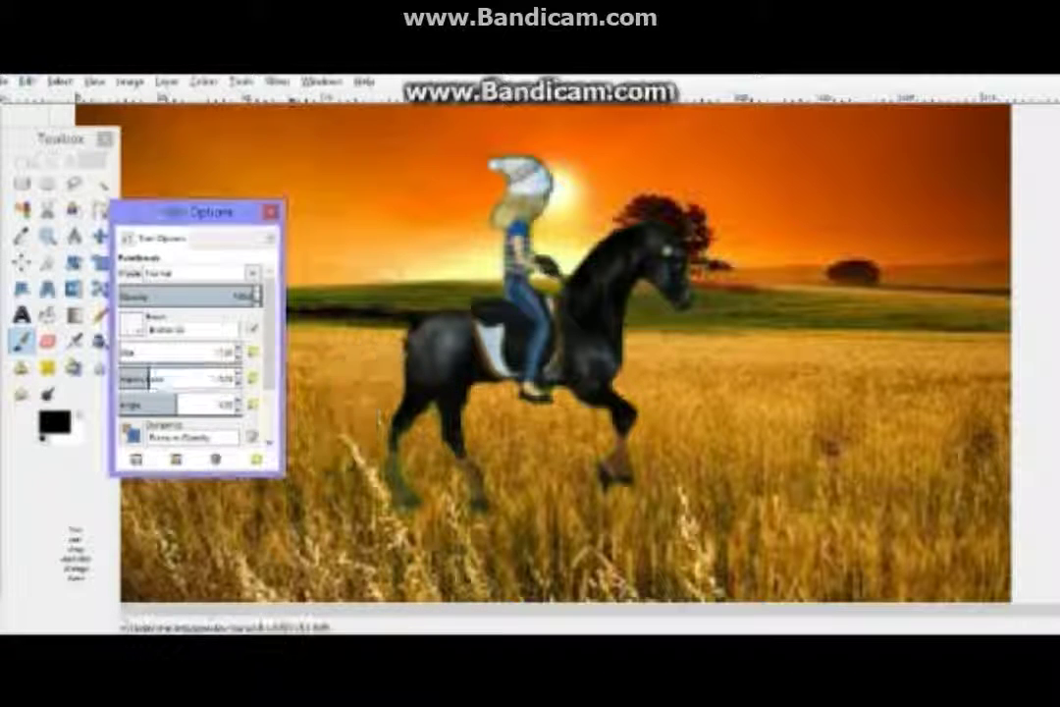
left_click(253, 378)
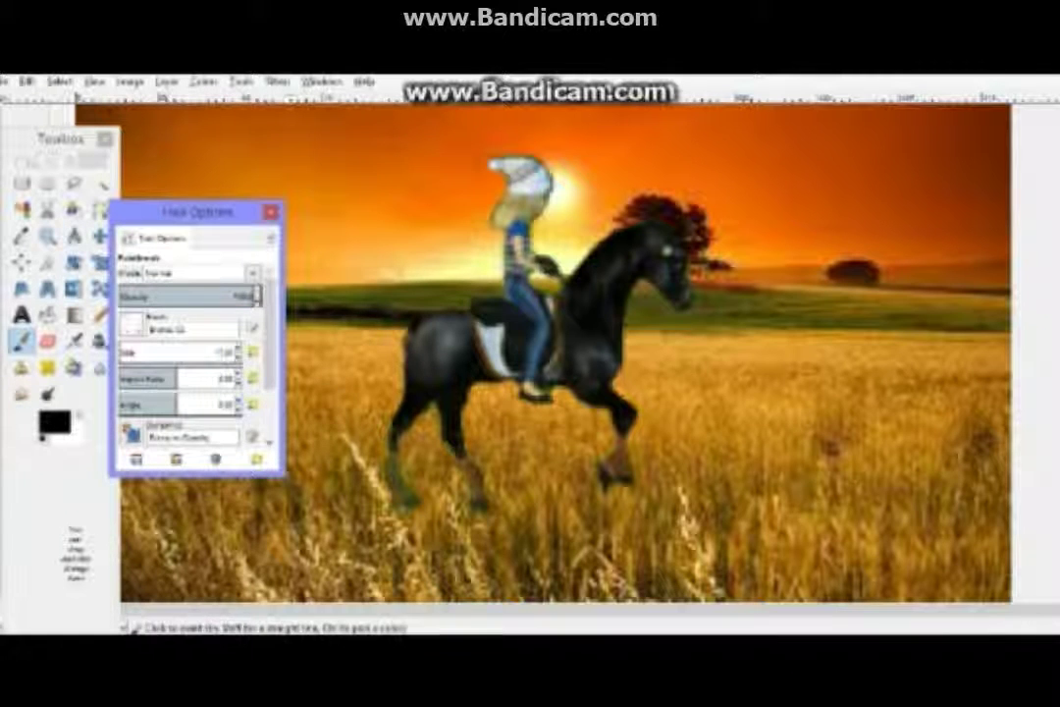
left_click_drag(371, 319, 361, 422)
key("ctrl+z")
Step: Paint sketchy dark tail strokes with a pencil-sketch style brush
left_click(131, 325)
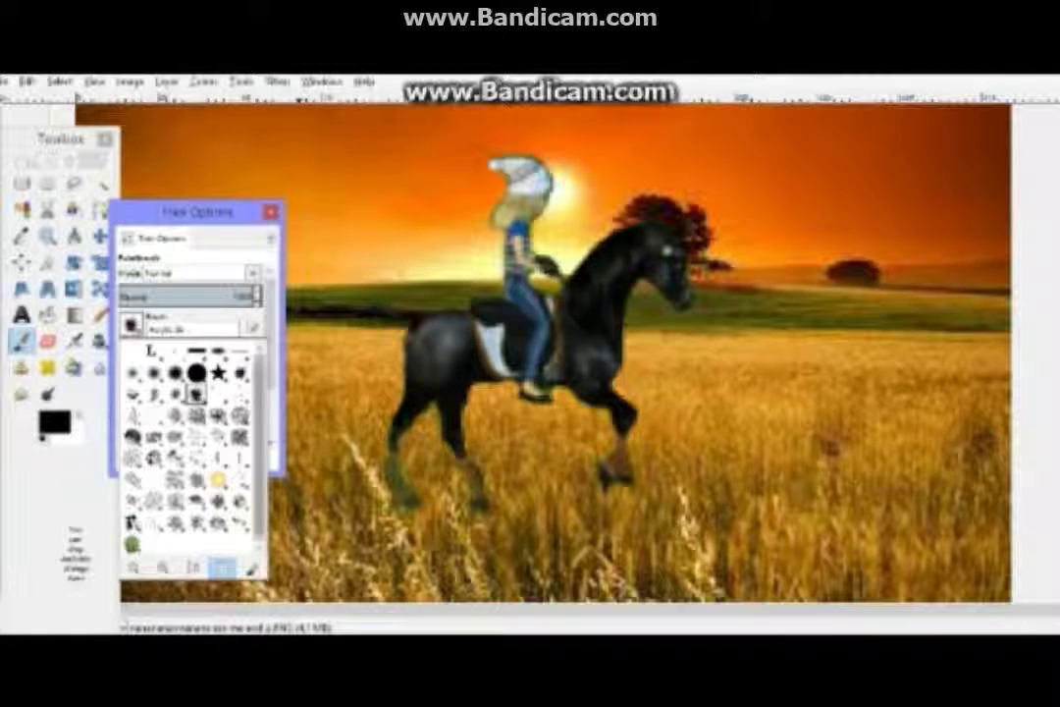
left_click(154, 481)
left_click_drag(397, 331, 371, 446)
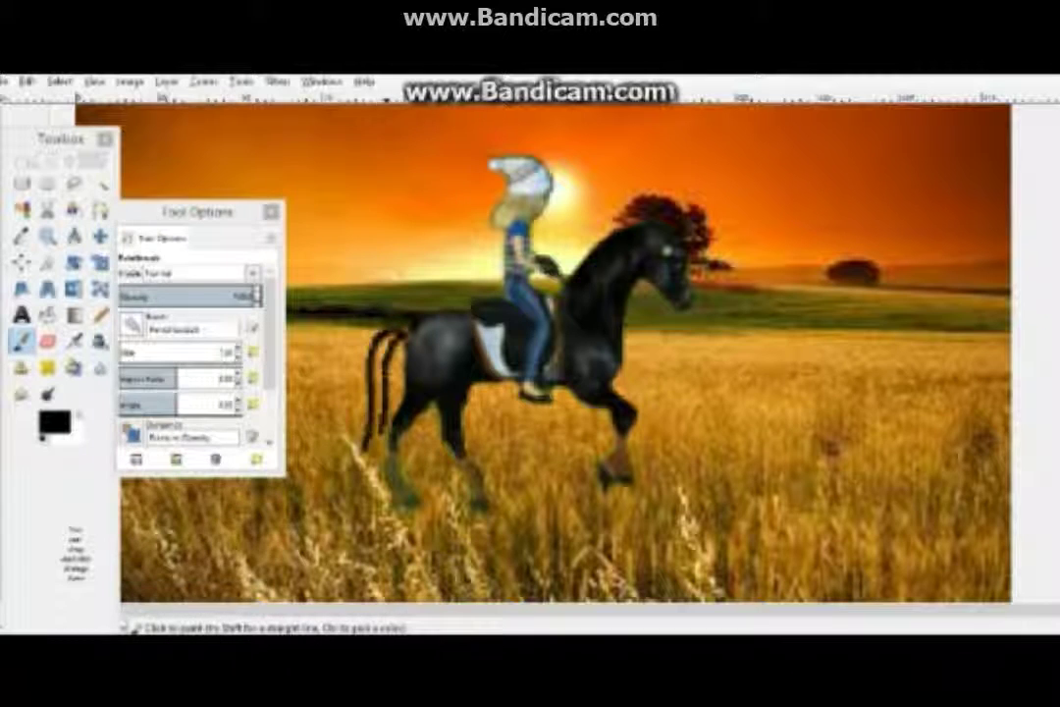
left_click_drag(378, 338, 346, 432)
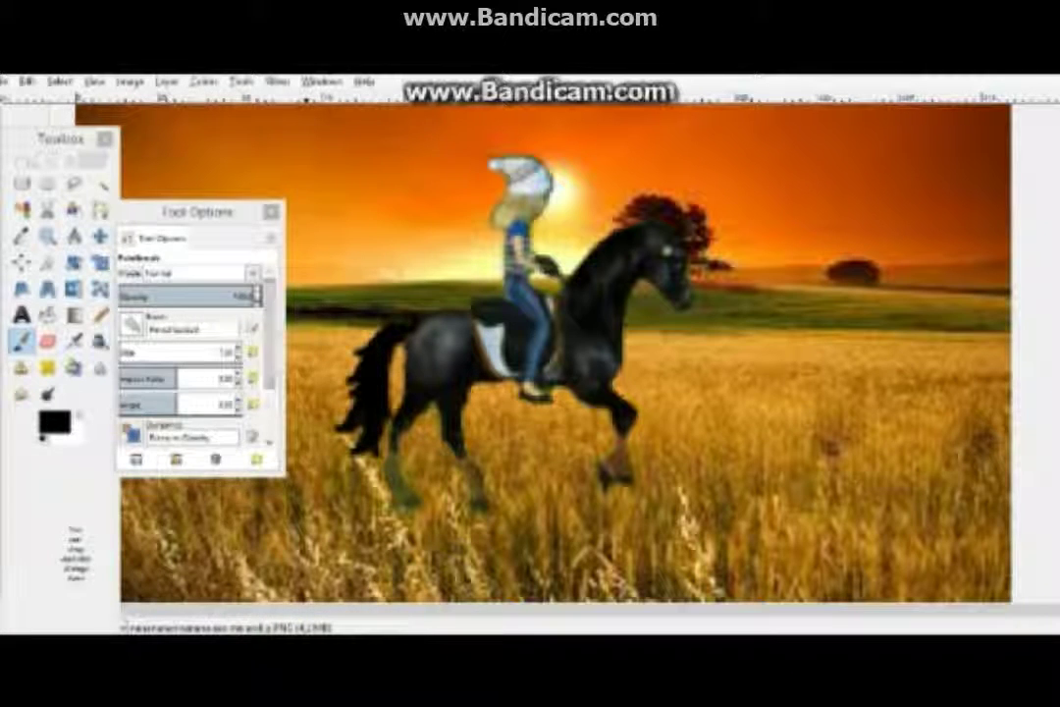
Step: Switch to a plain round brush and paint a full, thick dark tail
left_click(130, 324)
left_click(148, 373)
left_click_drag(363, 339, 332, 456)
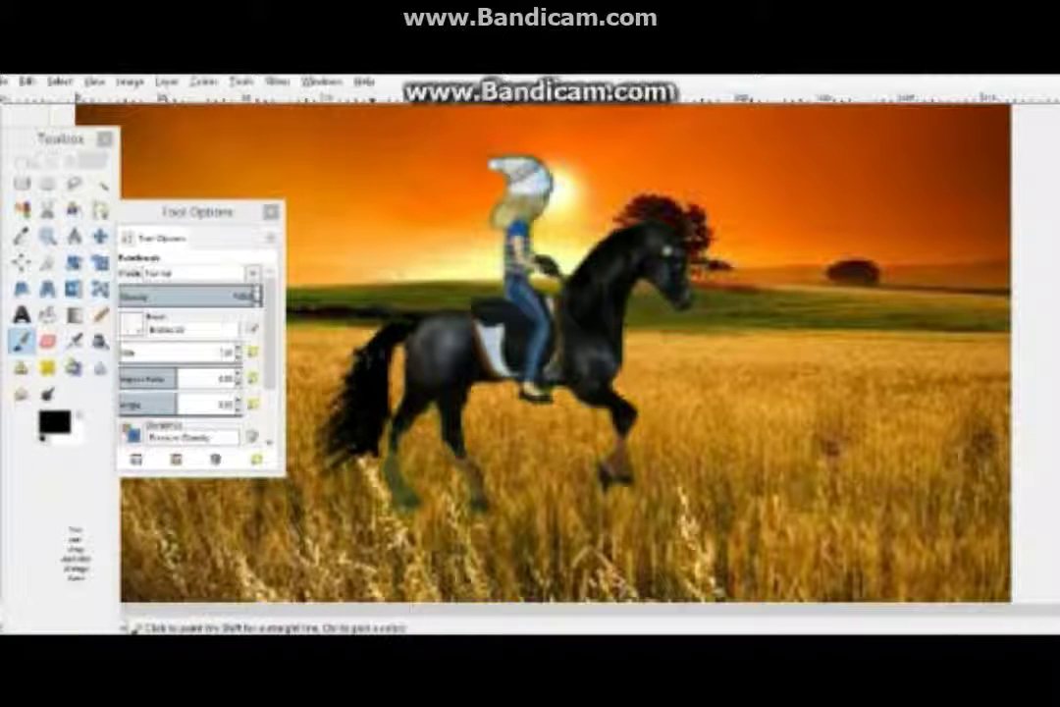
left_click_drag(368, 339, 334, 393)
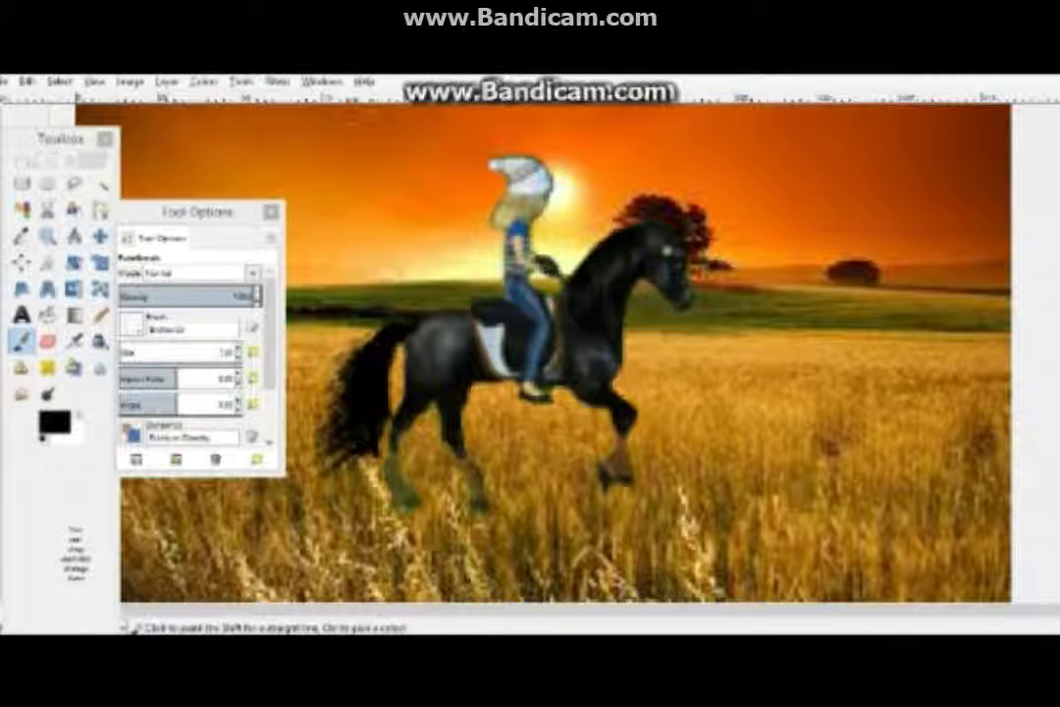
left_click_drag(331, 329, 300, 397)
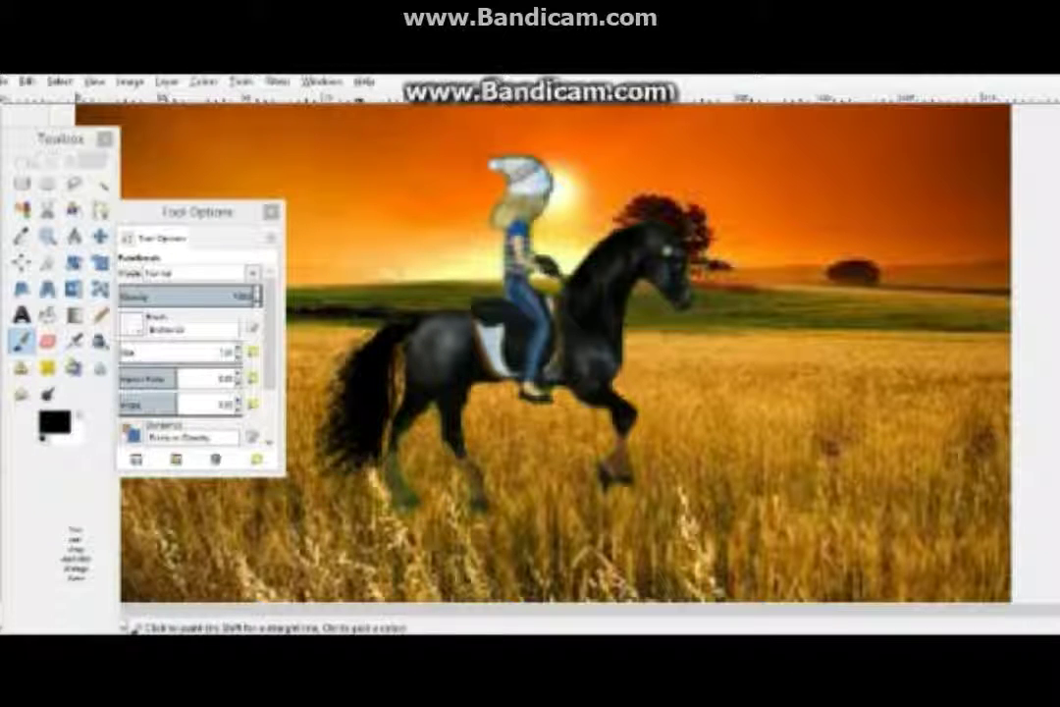
Step: Set a dark grey foreground and select the Smudge tool with the 2. Hardness 050 brush
left_click(54, 422)
left_click(58, 294)
left_click(195, 454)
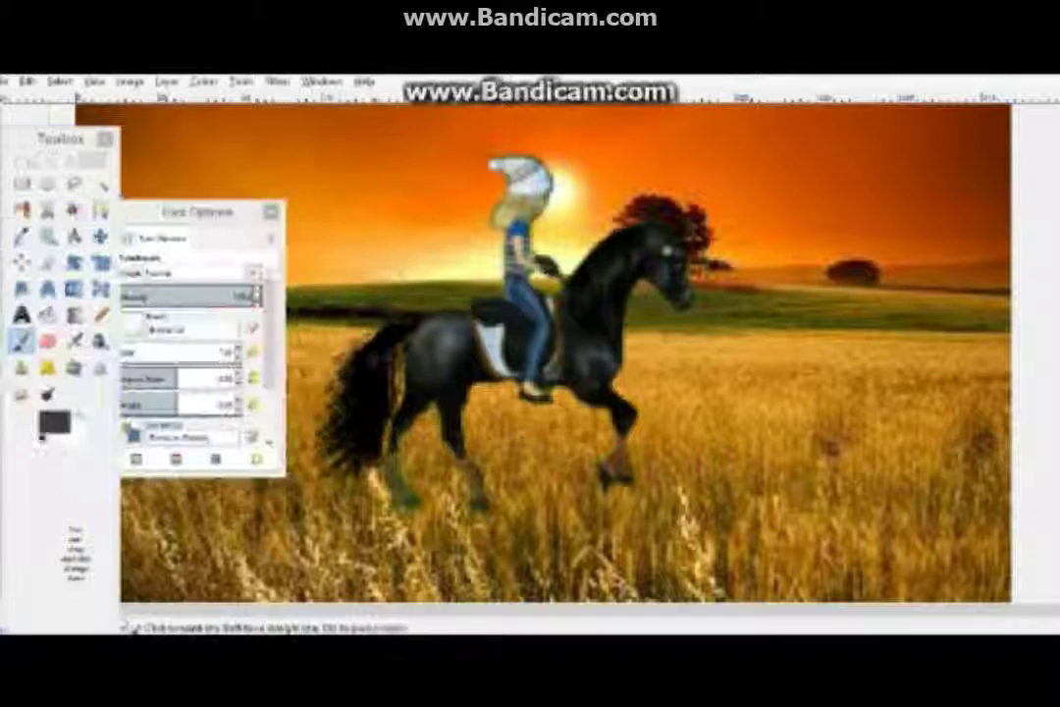
left_click(22, 393)
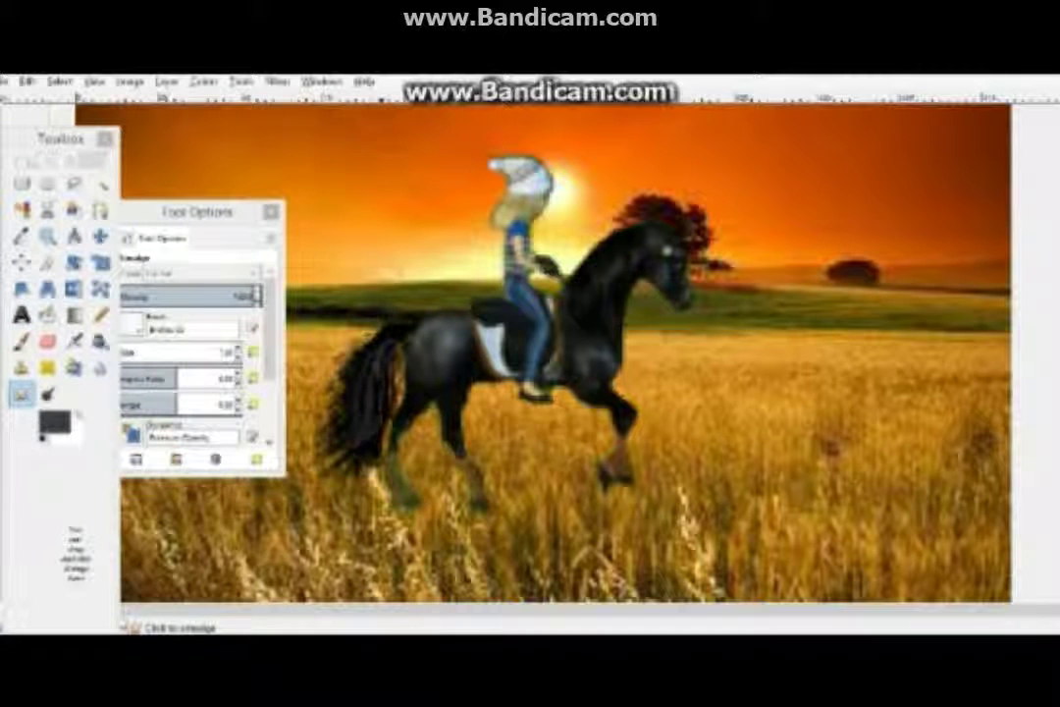
left_click(131, 324)
left_click(108, 181)
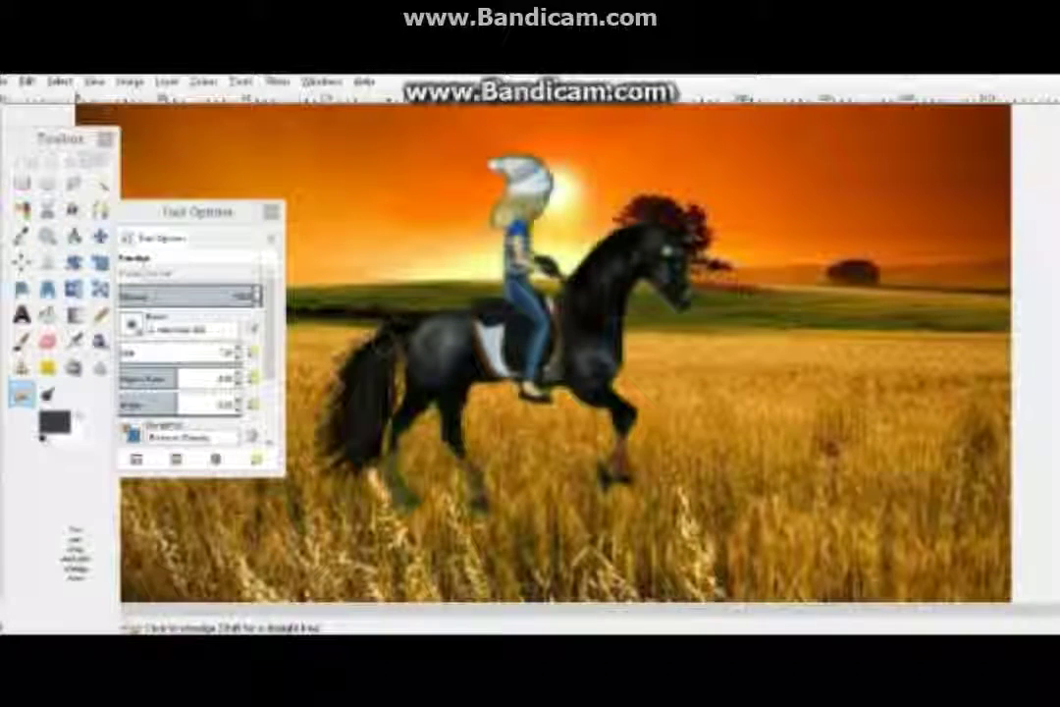
Step: Smudge along the horse's tail, undoing and redoing to keep the smudged stroke
key("d")
key("x")
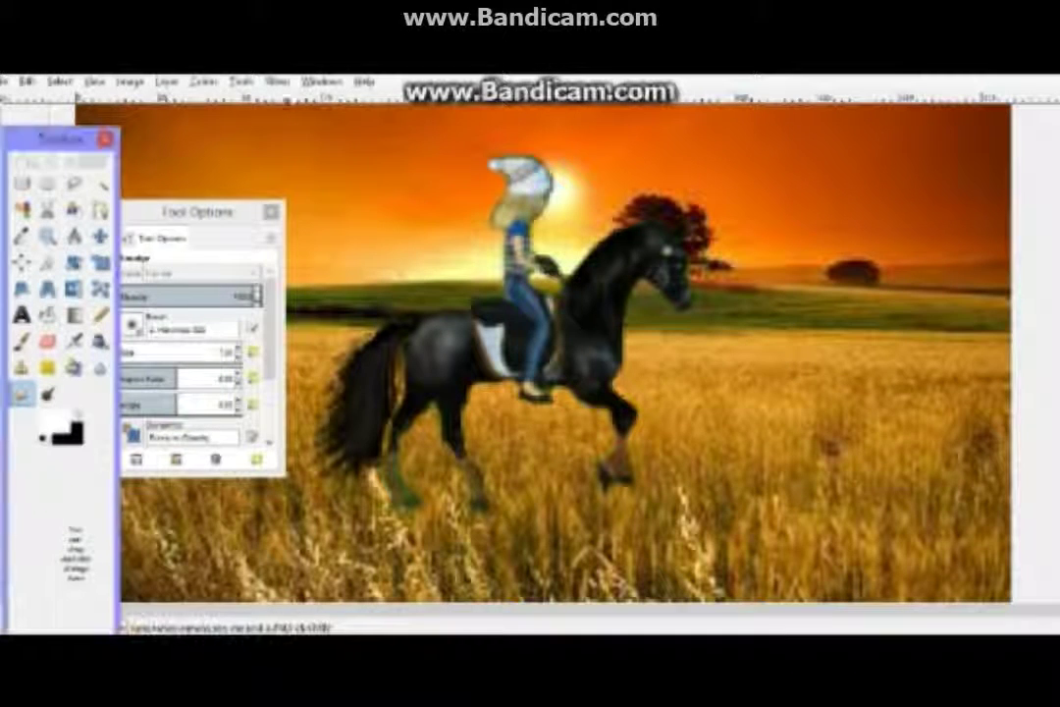
left_click_drag(365, 385, 355, 439)
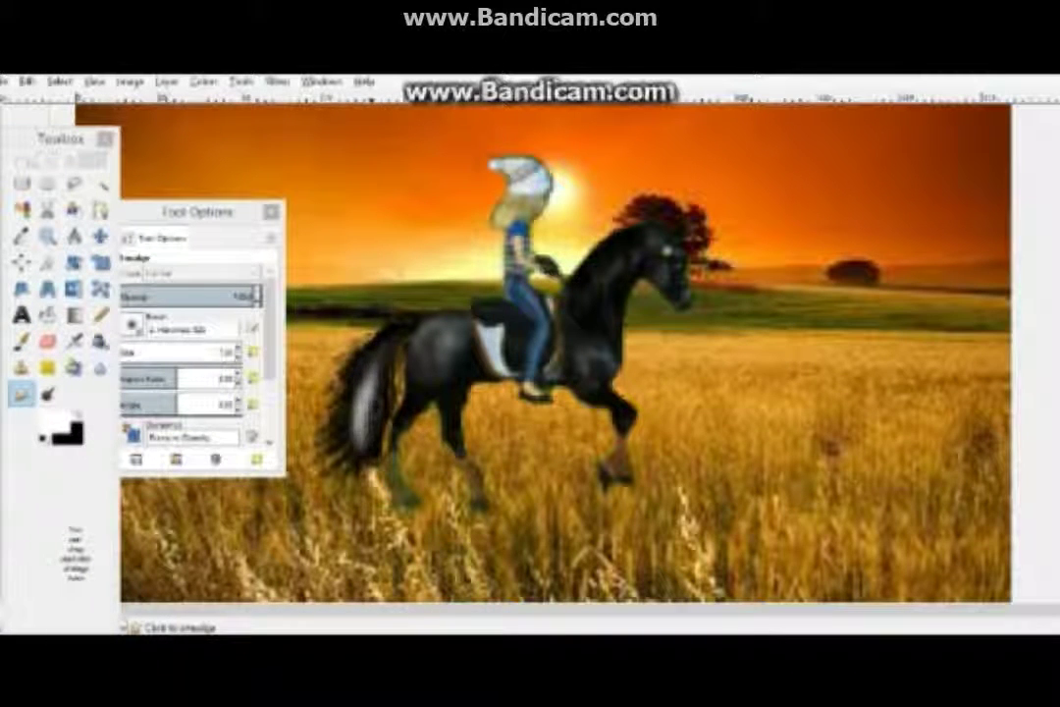
key("ctrl+z")
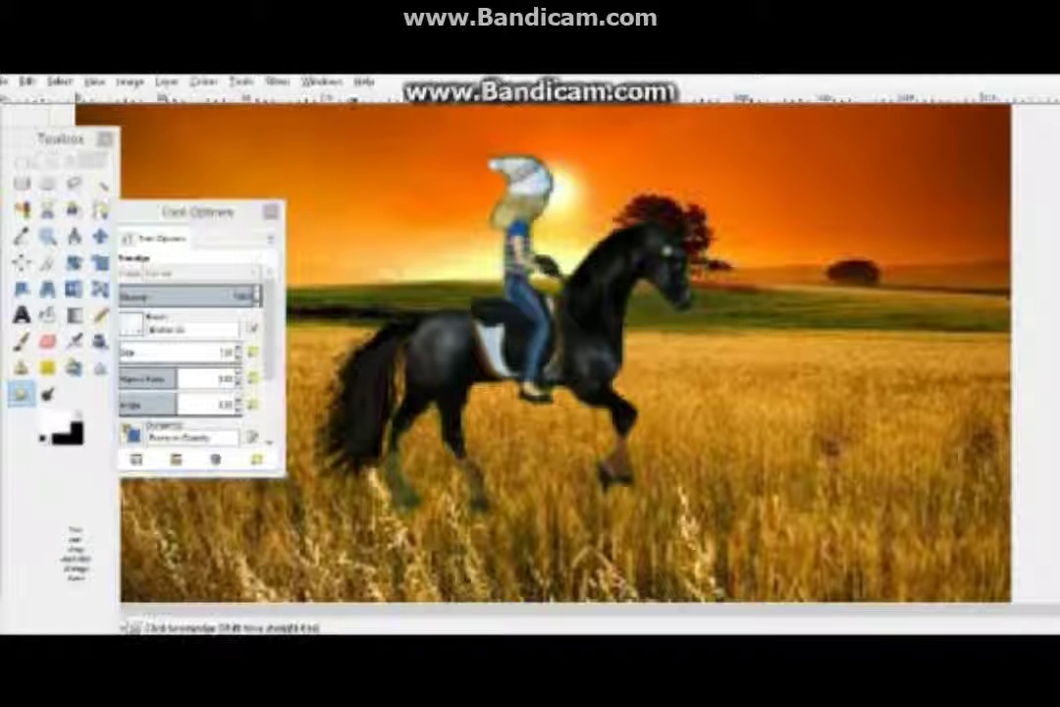
key("p")
key("ctrl+y")
key("s")
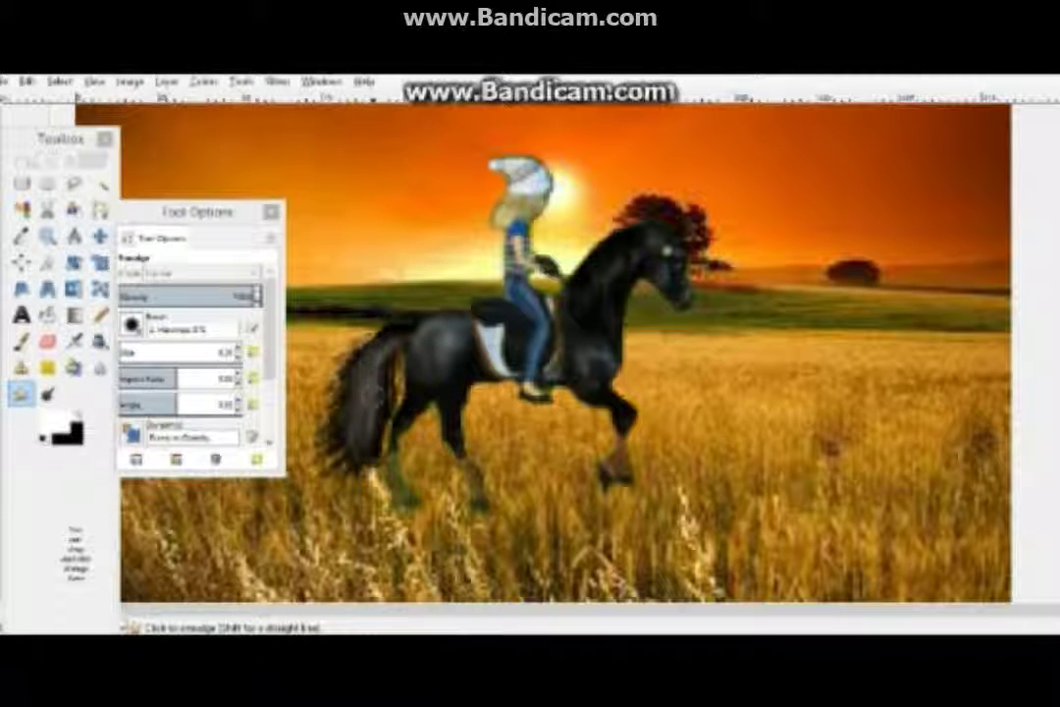
Step: Restore black over white colours, return to the Paintbrush, and fit the image in view
key("x")
key("p")
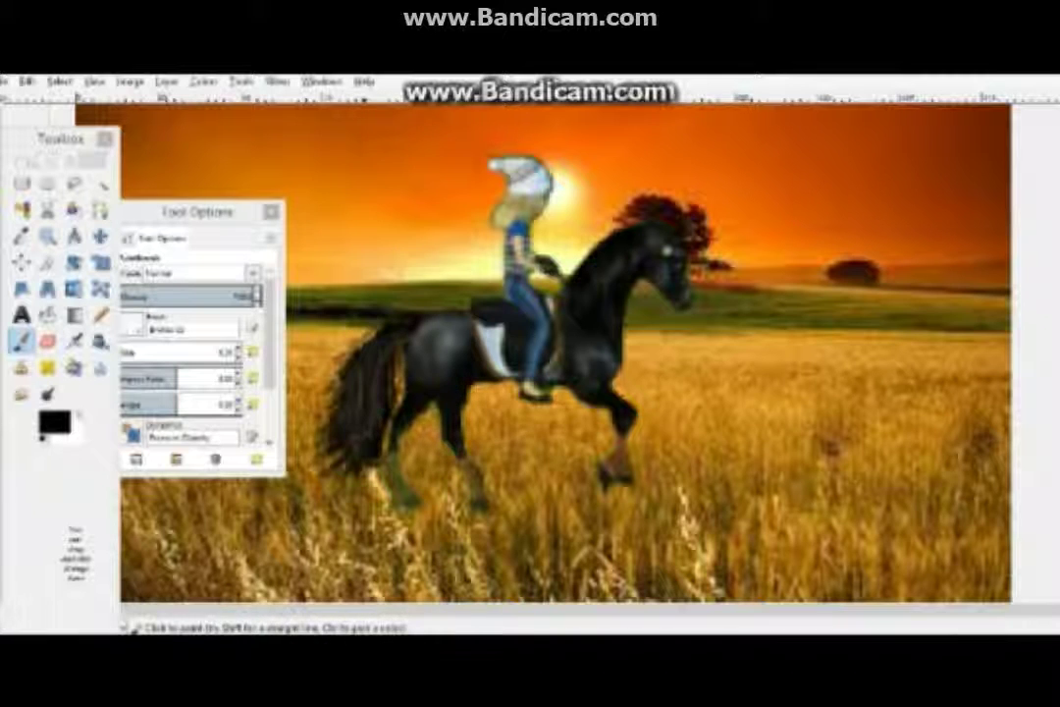
key("minus")
key("f")
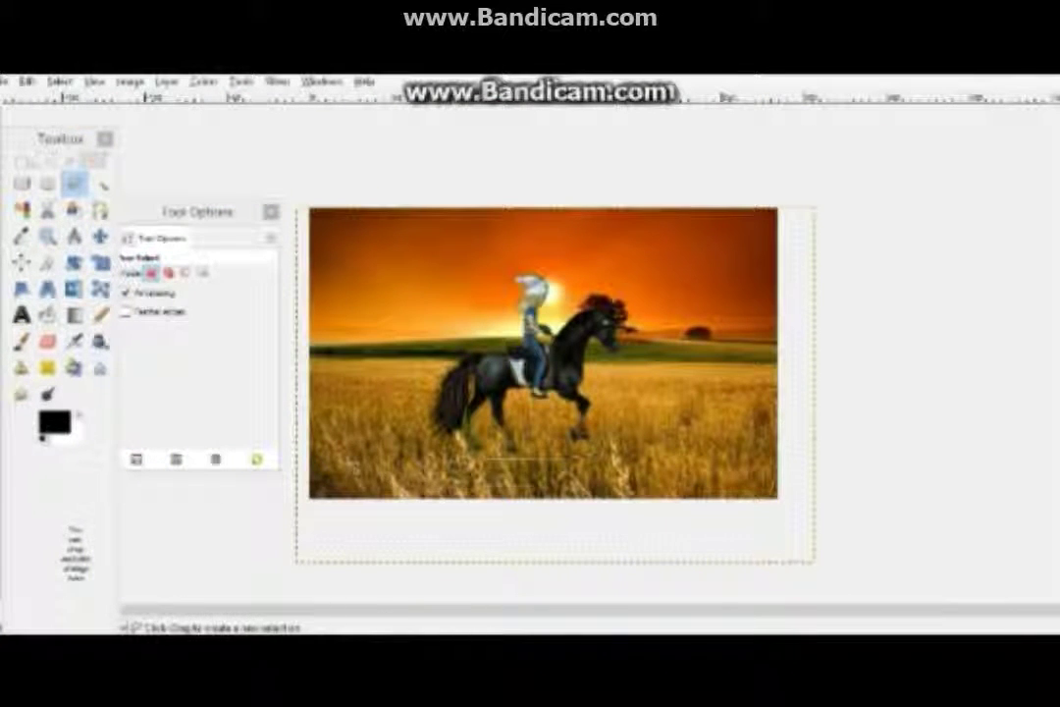
Step: Open the canvas image menu to display the finished sunset wheat-field composite
right_click(634, 474)
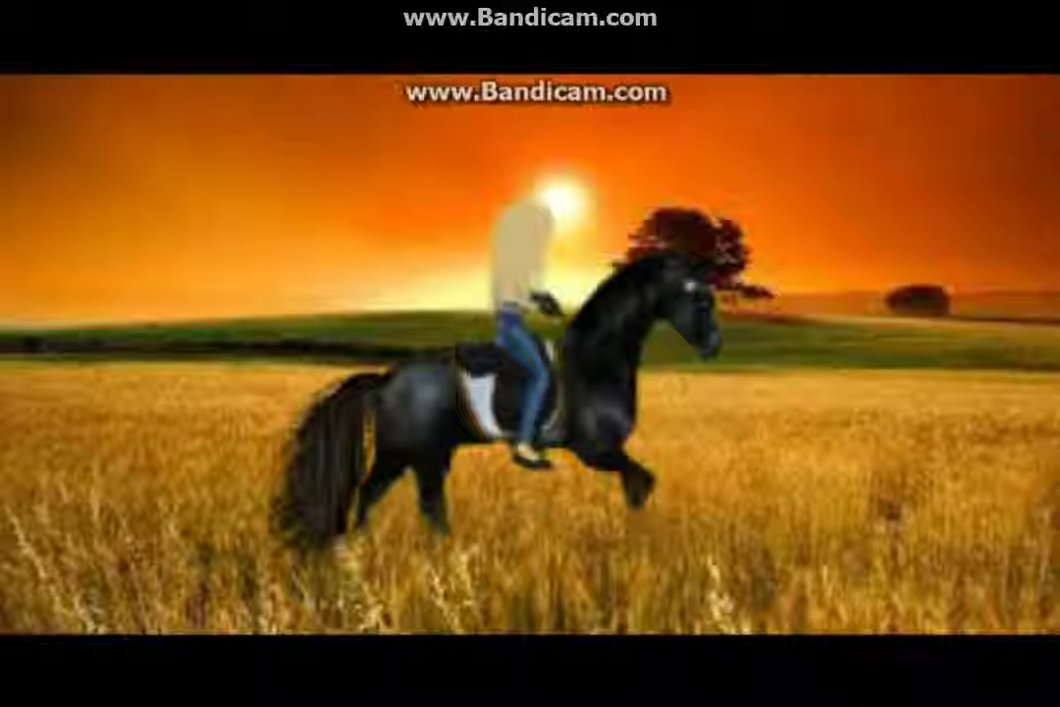